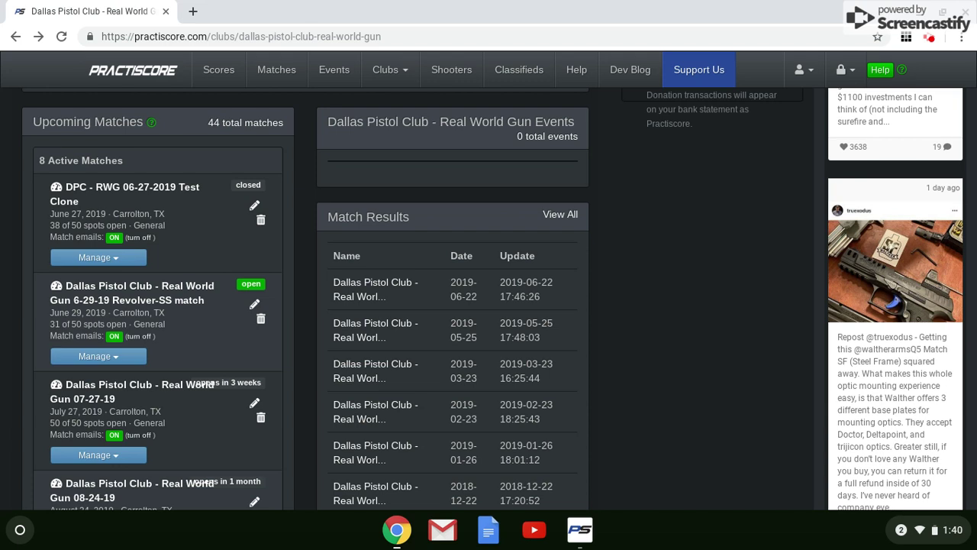
Bring up the management options for the DPC - RWG 06-27-2019 Test Clone match
left_click(98, 257)
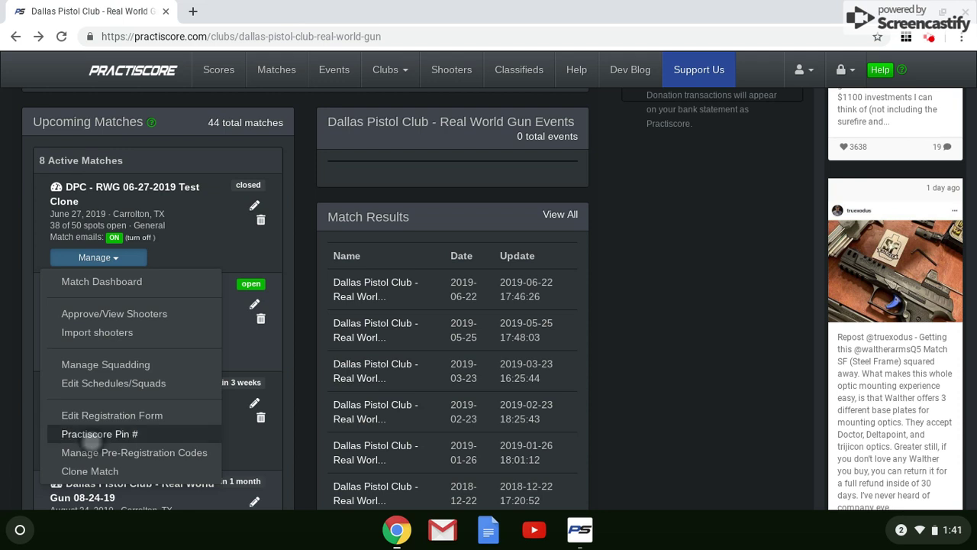
Show the Test Clone match's PractiScore PIN, then switch to the PractiScore app
left_click(90, 434)
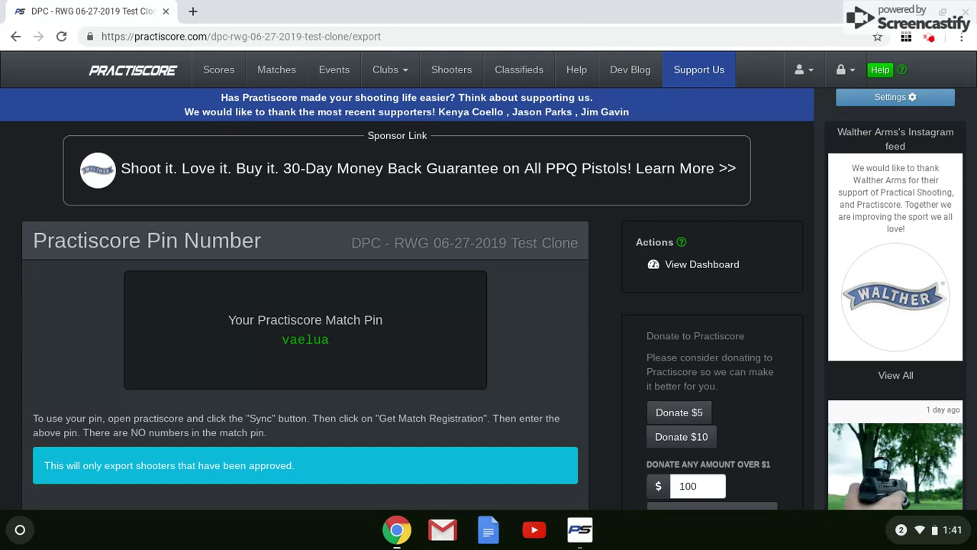
key("alt+Tab")
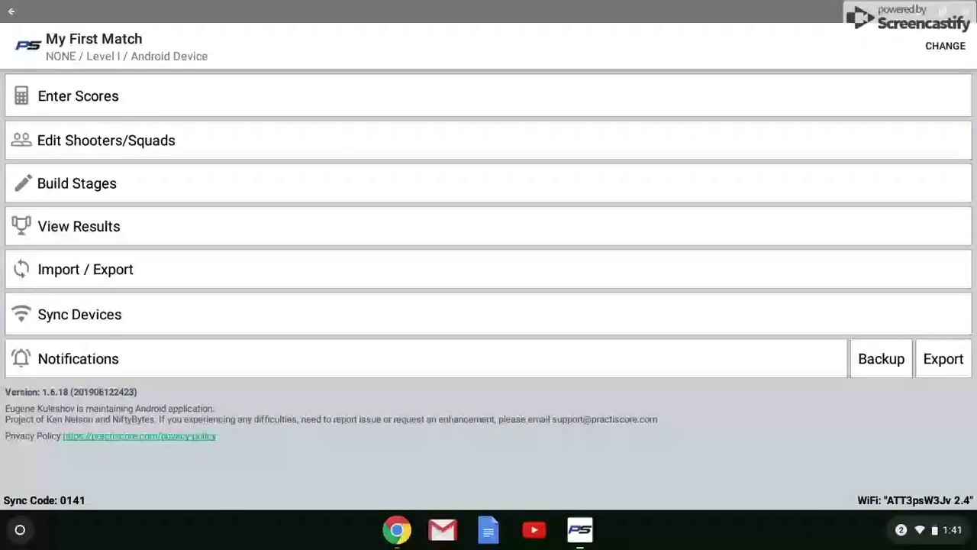
Download the Test Clone match registration using its match PIN and apply its divisions and shooters
left_click(85, 269)
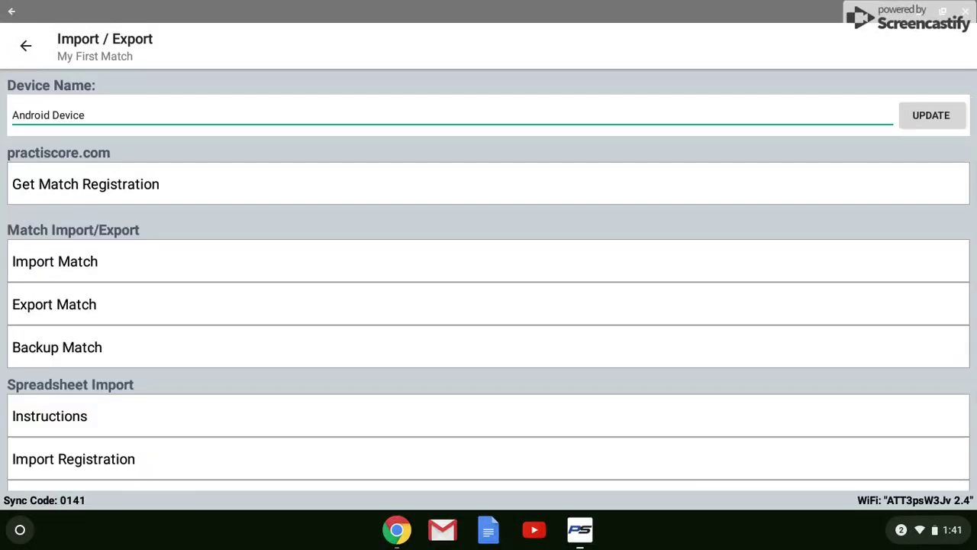
left_click(86, 184)
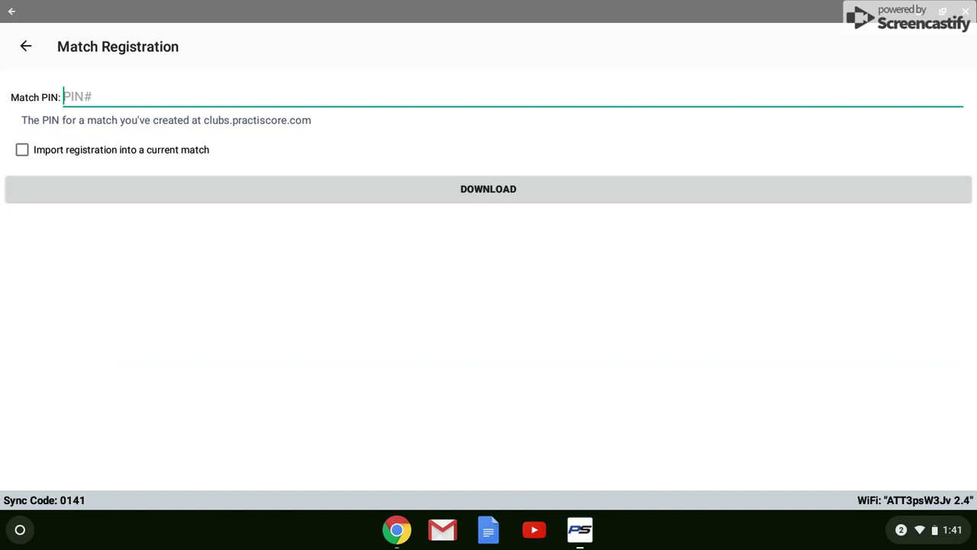
type("Vaelua")
left_click(489, 188)
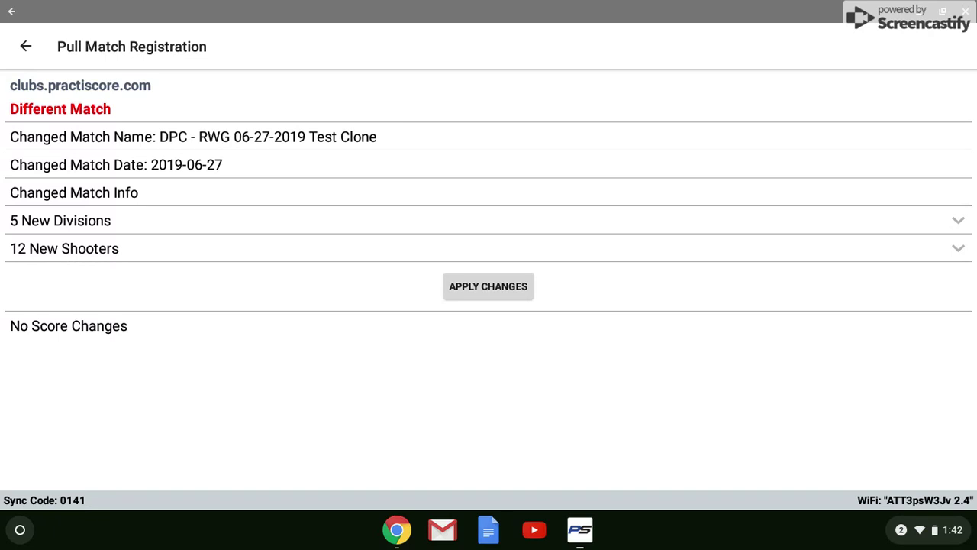
left_click(488, 286)
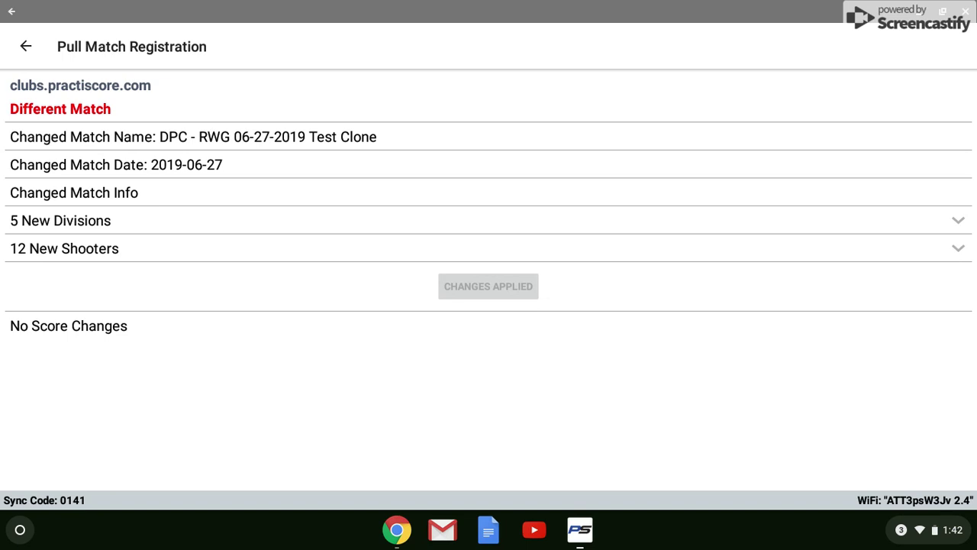
left_click(26, 46)
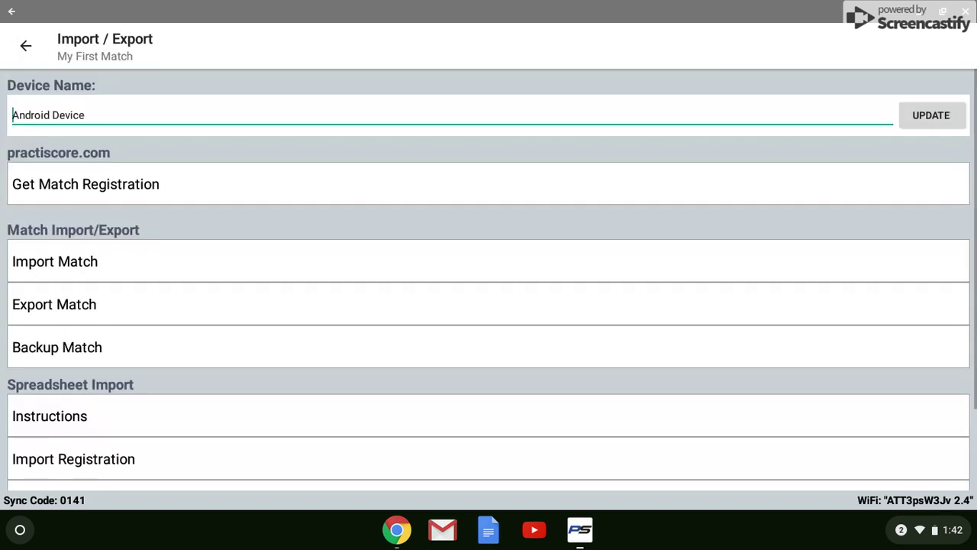
left_click(25, 46)
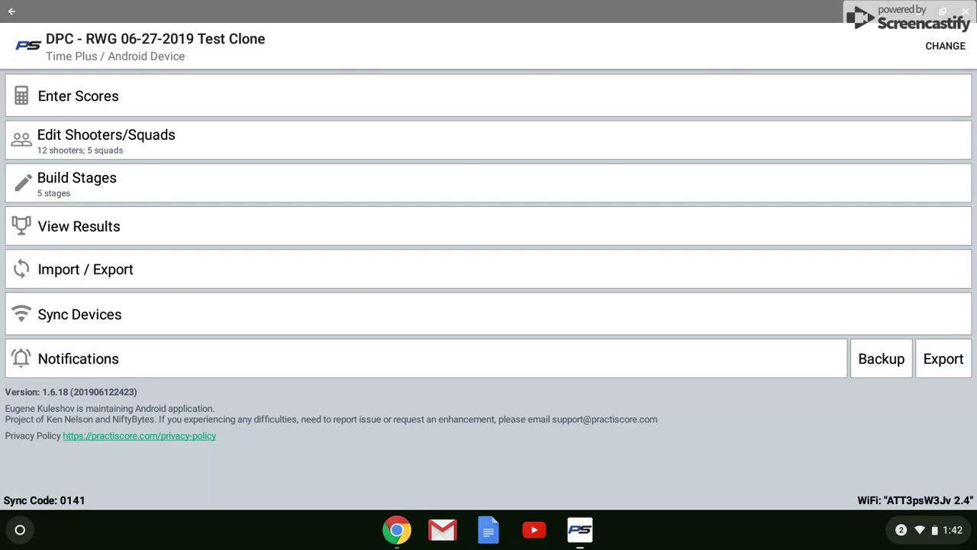
Open the Test Clone match's stages list and start a new stage form
left_click(77, 182)
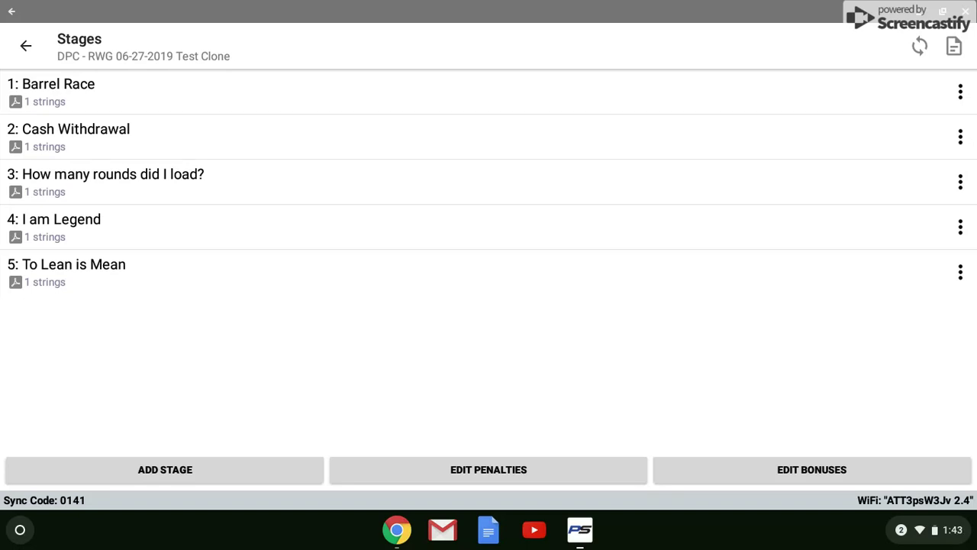
left_click(165, 469)
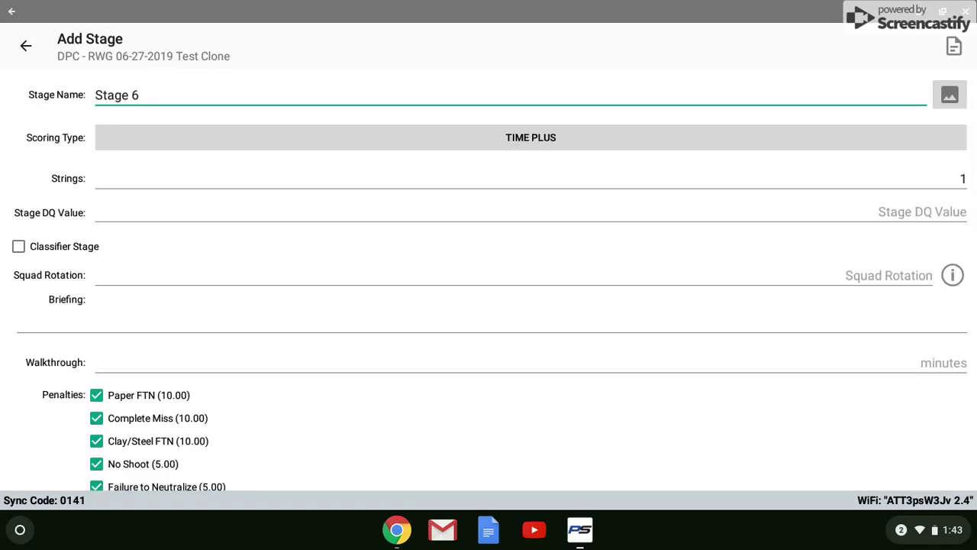
key("Escape")
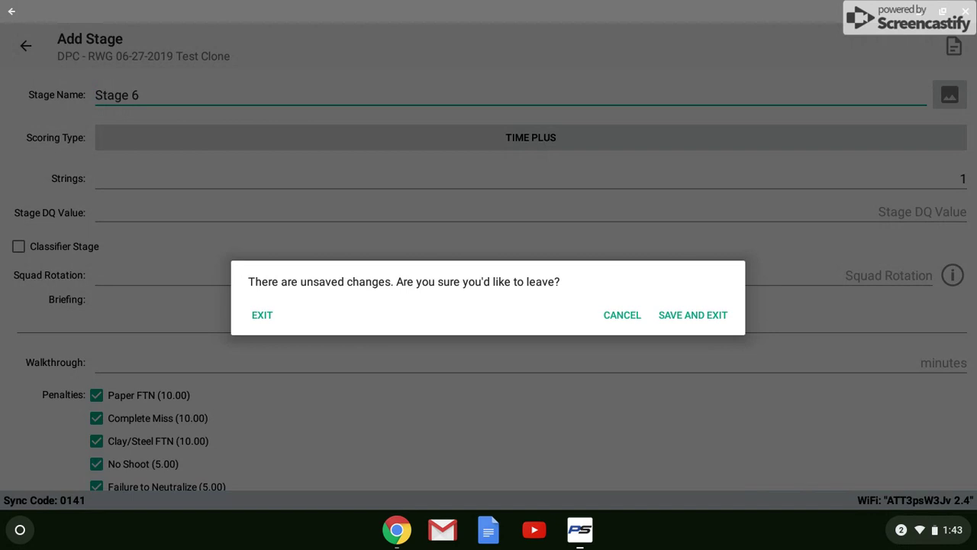
left_click(262, 315)
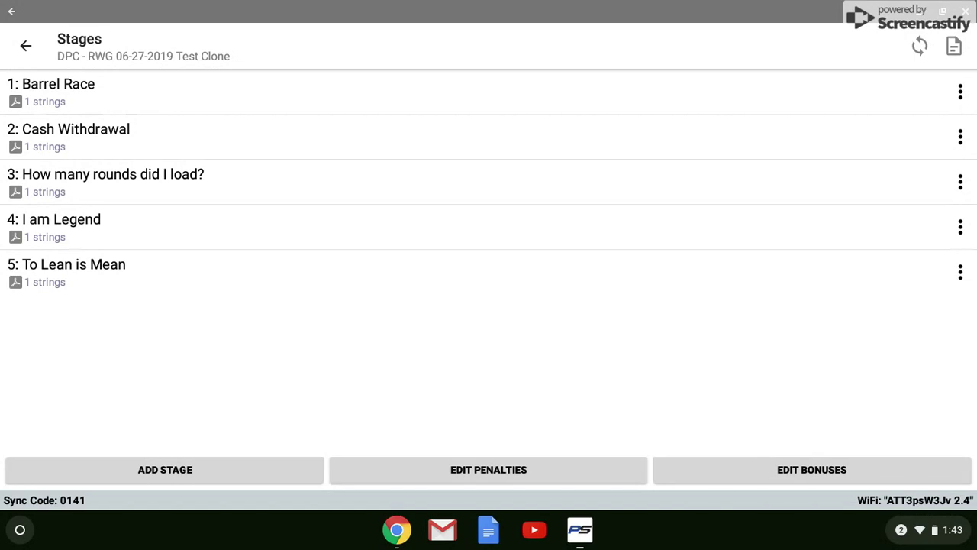
left_click(961, 182)
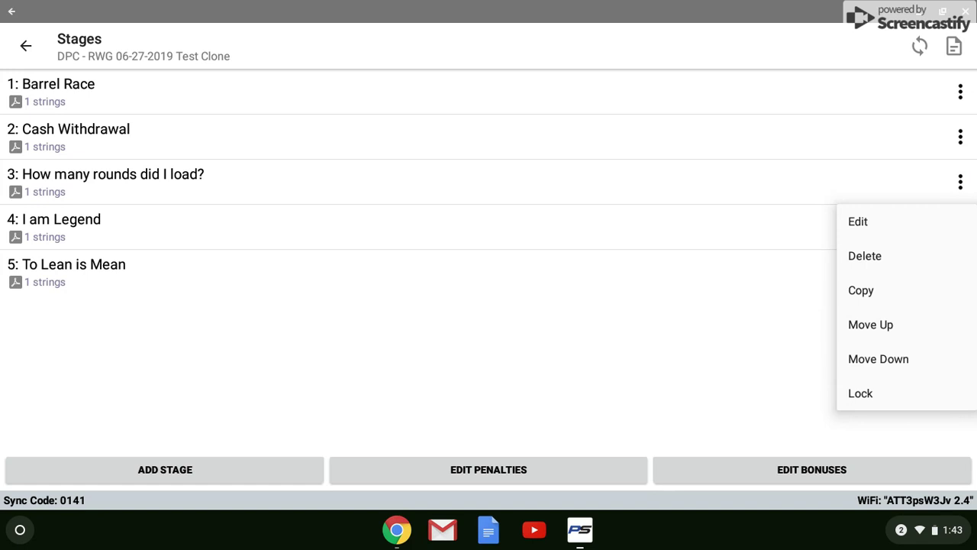
Change stage 3, How many rounds did I load?, from 1 string to 3
left_click(858, 221)
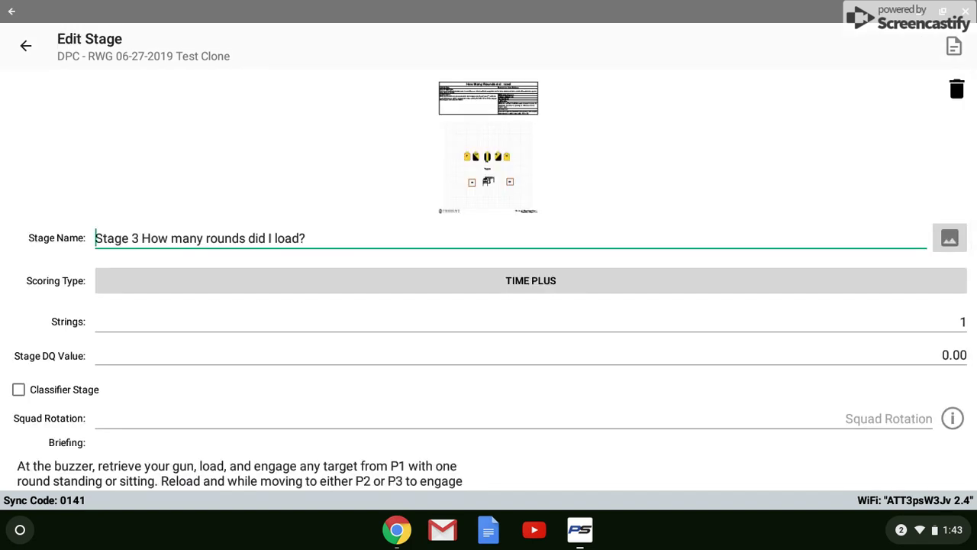
scroll(489, 306, "down", 1)
scroll(489, 280, "up", 2)
left_click(964, 322)
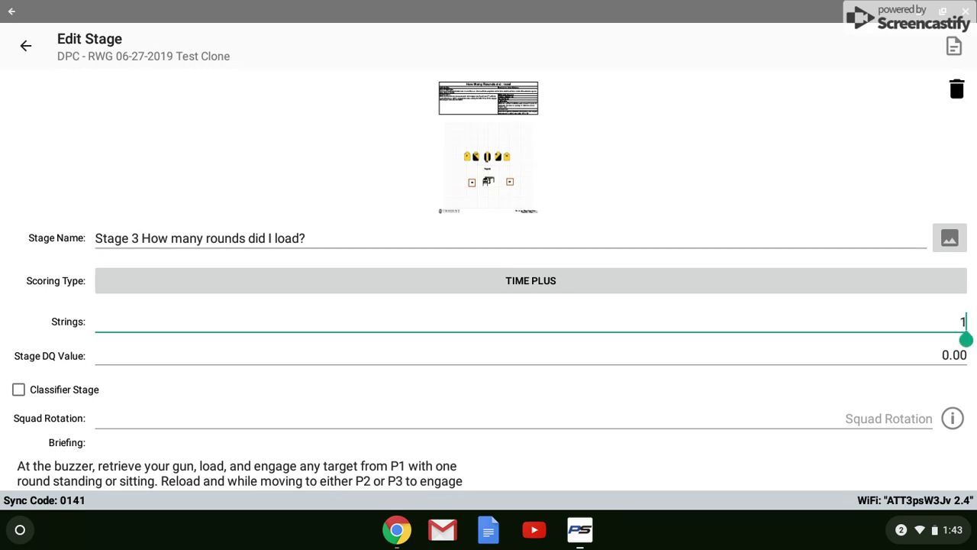
key("BackSpace")
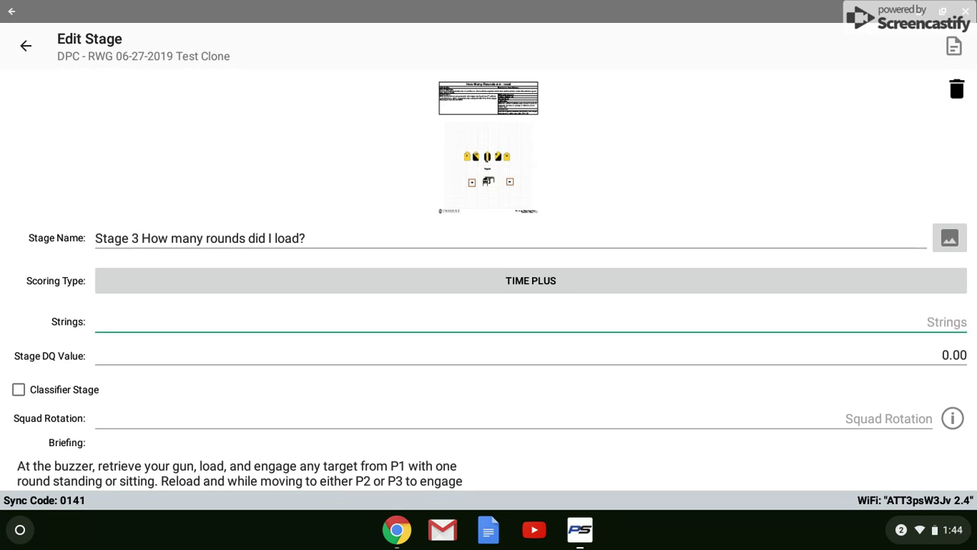
type("3")
Remove the 1, 2, 5, 10, 15, 30 and 60 second bonuses from stage 3
scroll(489, 283, "down", 3)
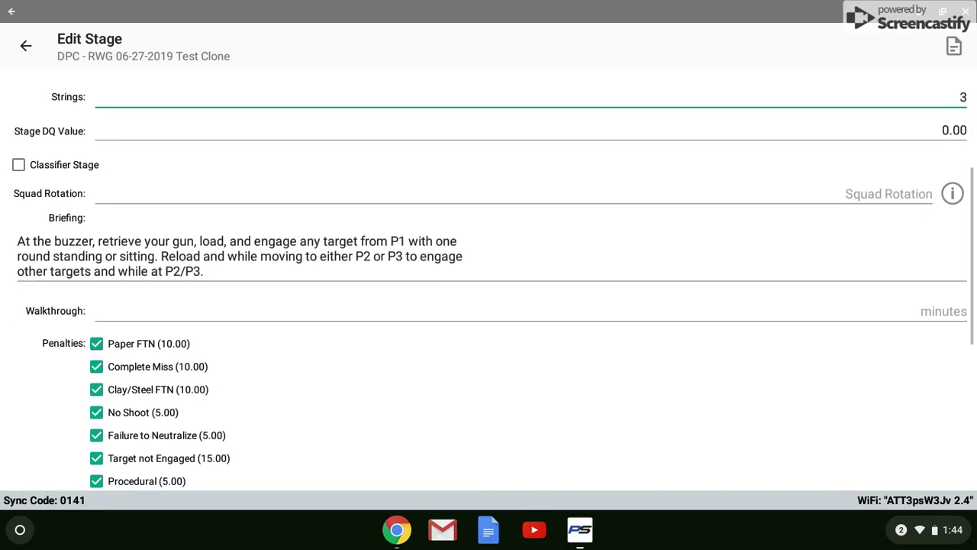
scroll(489, 282, "down", 3)
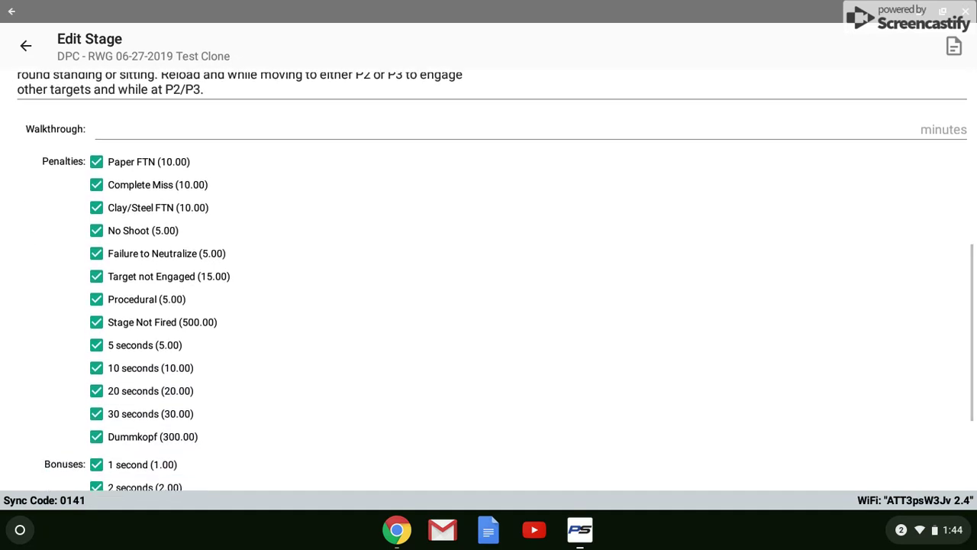
scroll(489, 282, "down", 1)
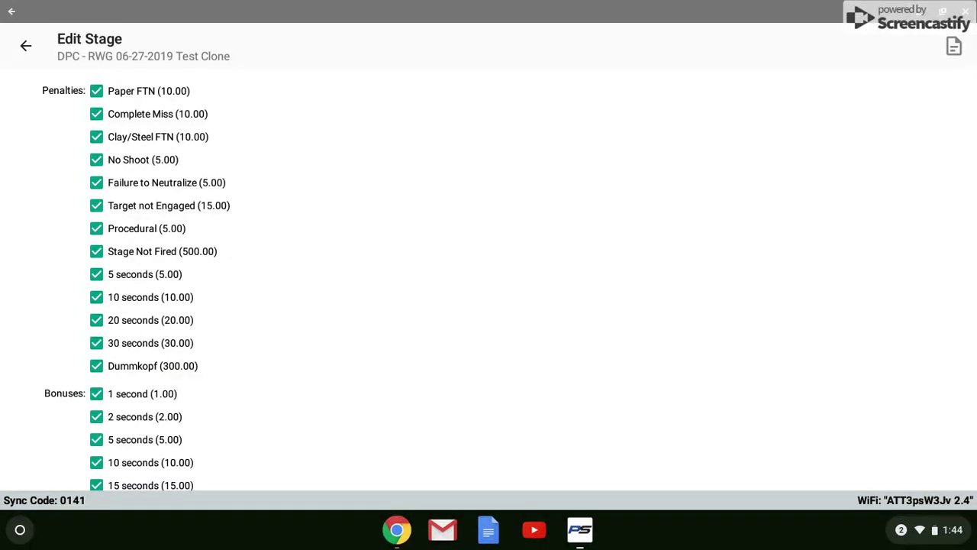
scroll(489, 274, "down", 2)
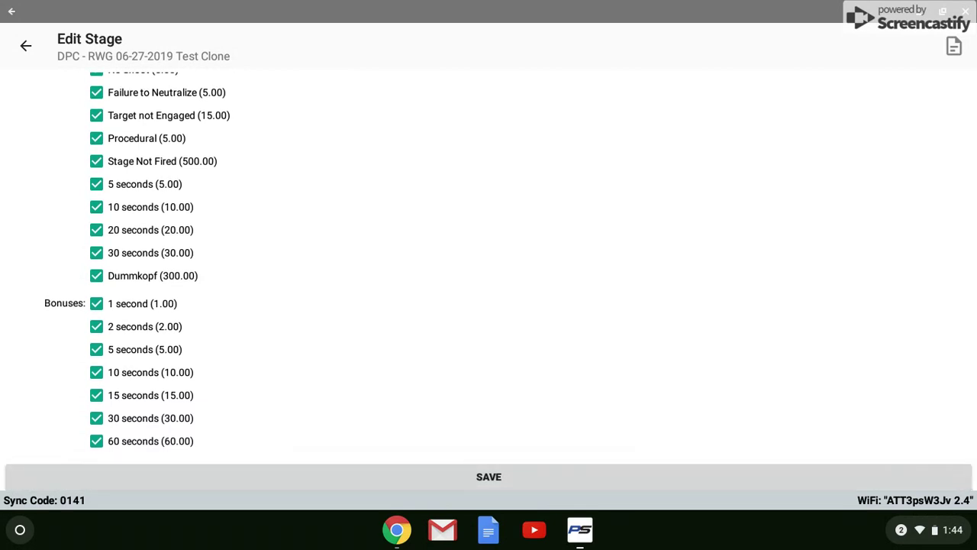
left_click(96, 304)
left_click(96, 326)
left_click(97, 349)
left_click(96, 372)
left_click(97, 395)
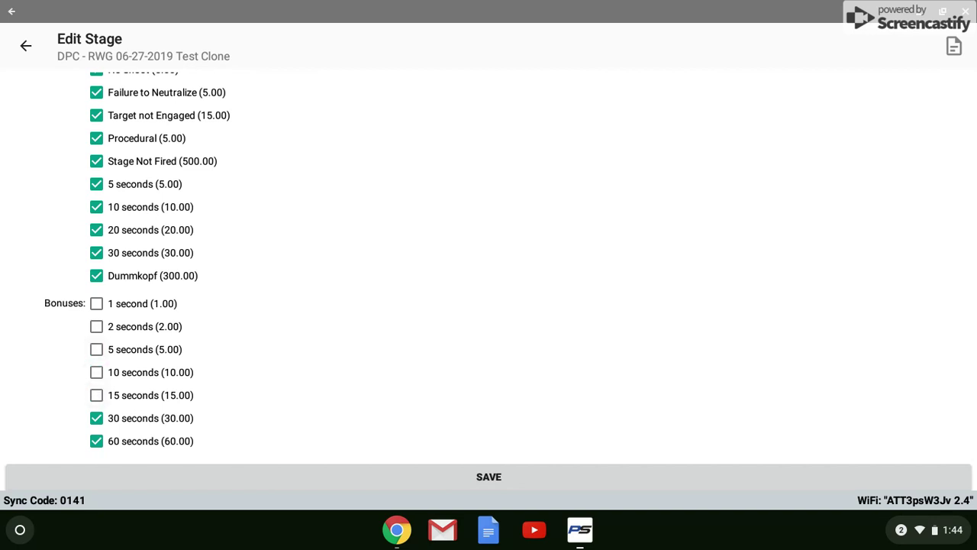
left_click(96, 418)
left_click(96, 441)
Save stage 3's edits and bring up the match's Edit Penalties list
scroll(488, 283, "up", 3)
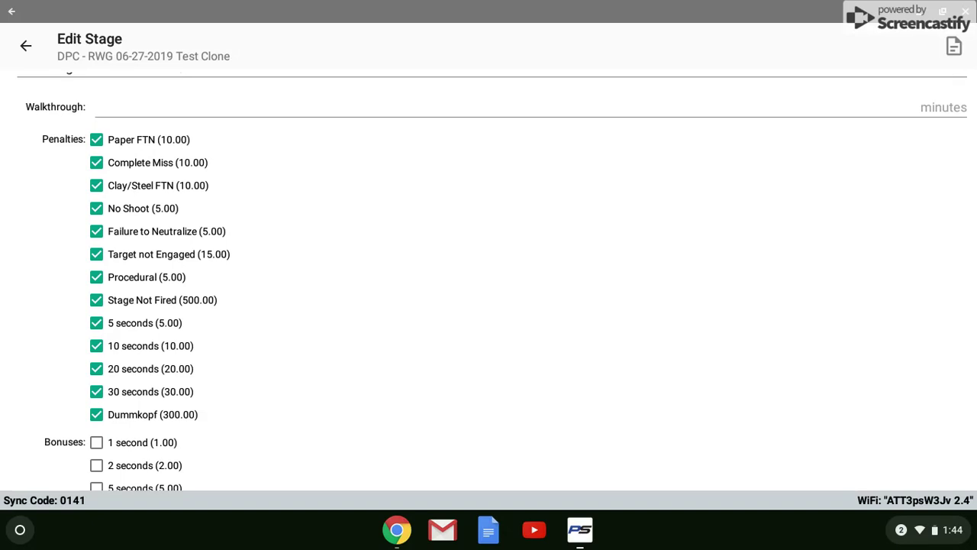
scroll(489, 283, "down", 3)
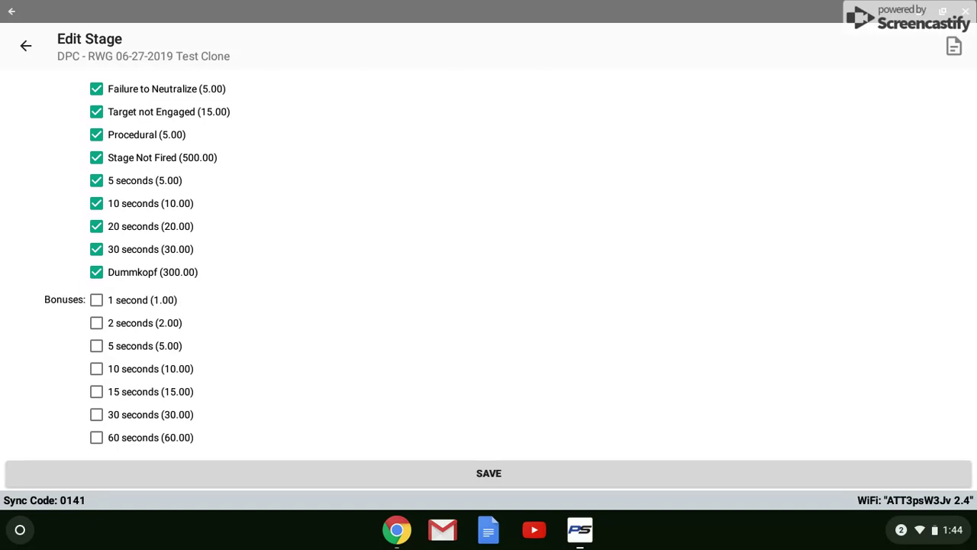
left_click(488, 474)
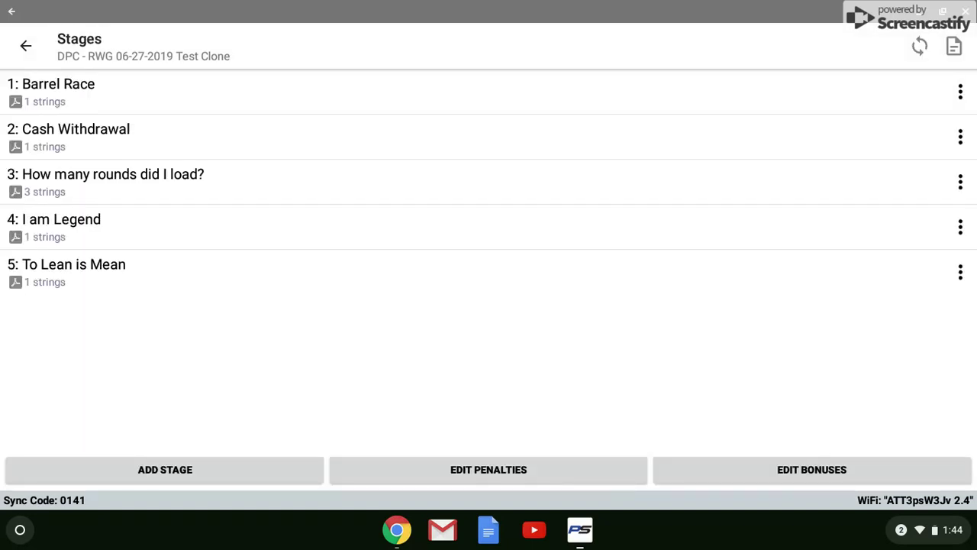
left_click(489, 470)
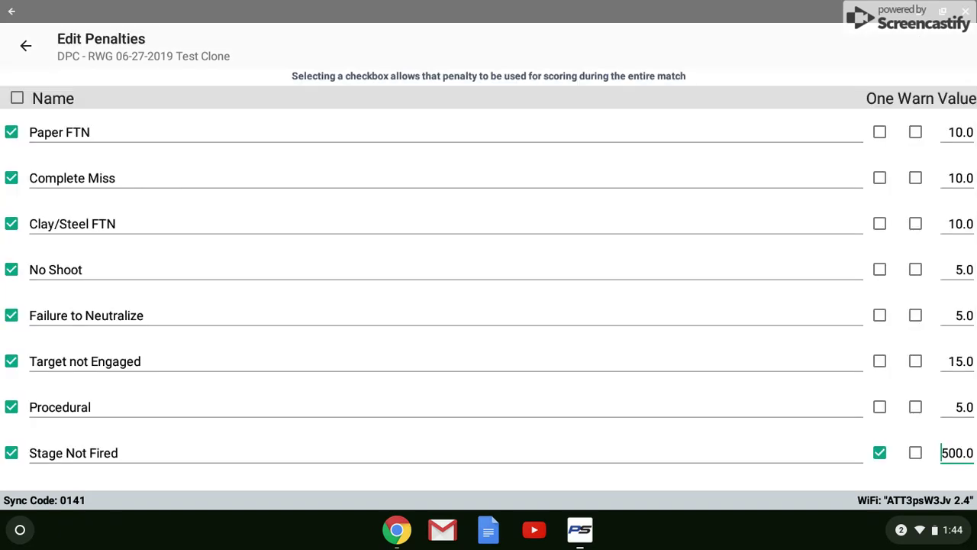
scroll(488, 306, "down", 2)
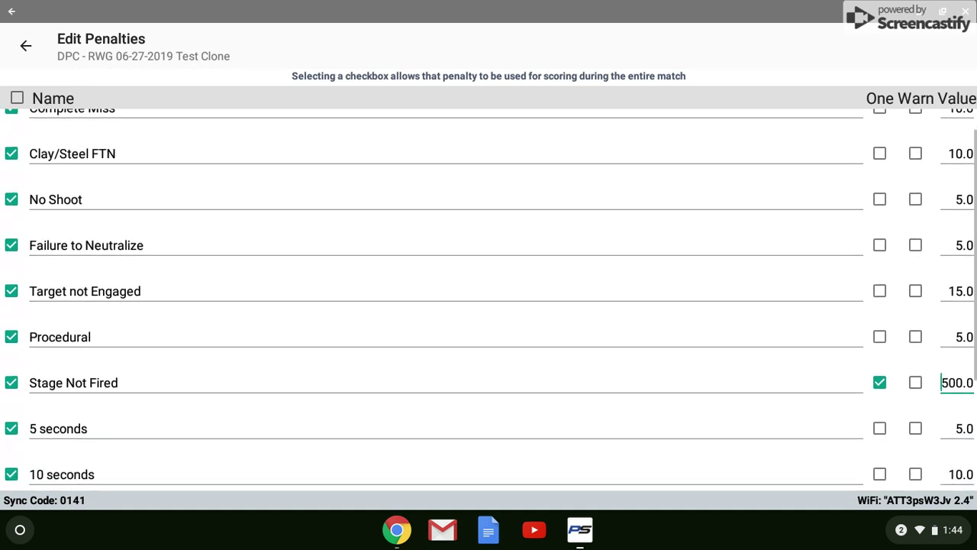
scroll(489, 305, "down", 5)
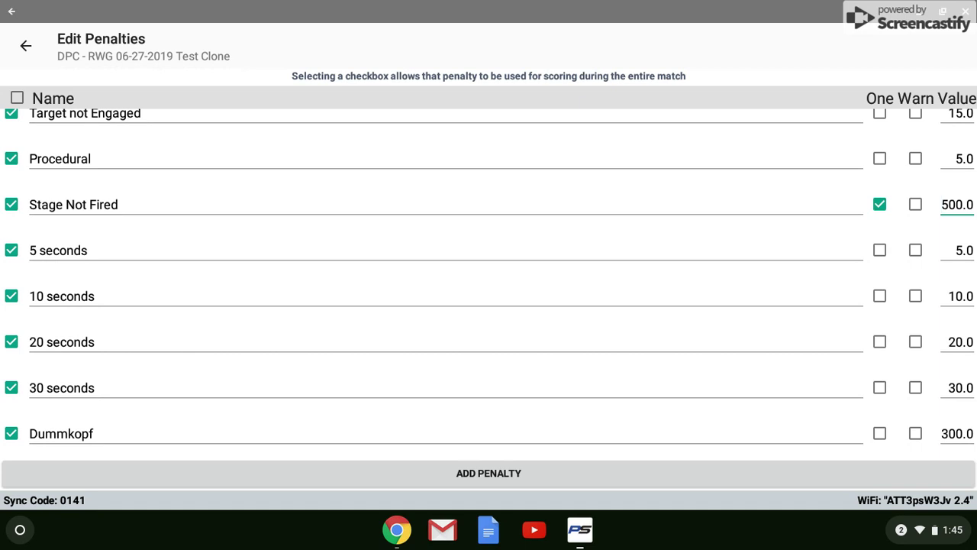
scroll(489, 297, "up", 1)
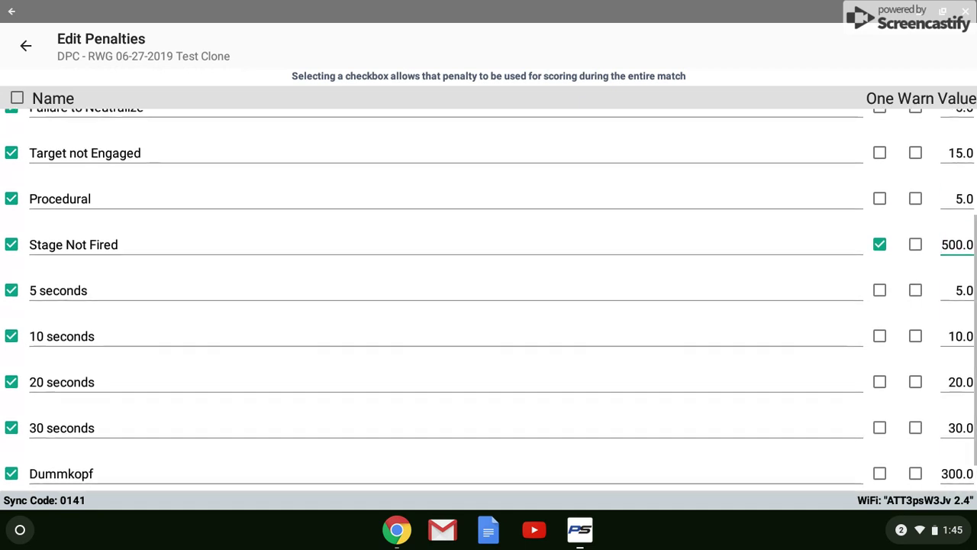
scroll(489, 298, "up", 5)
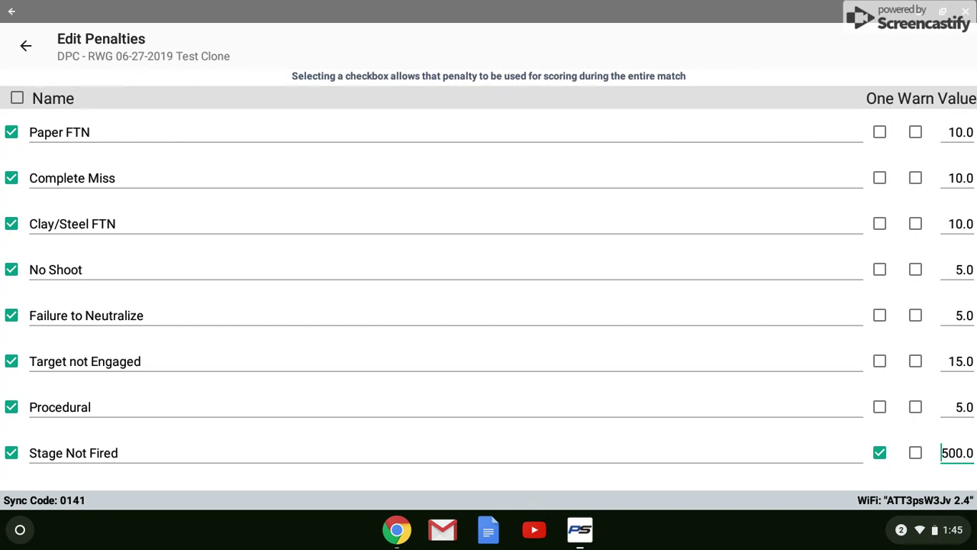
left_click(26, 45)
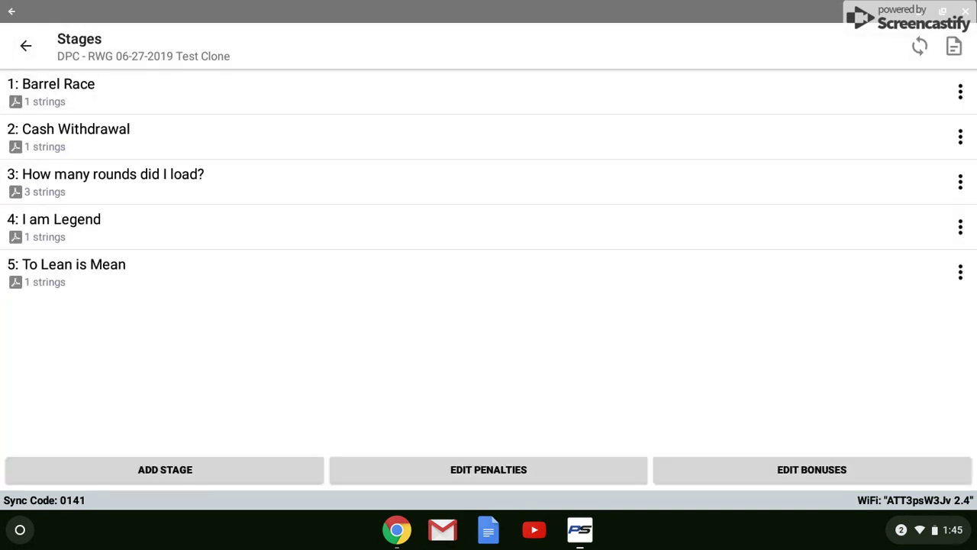
left_click(812, 470)
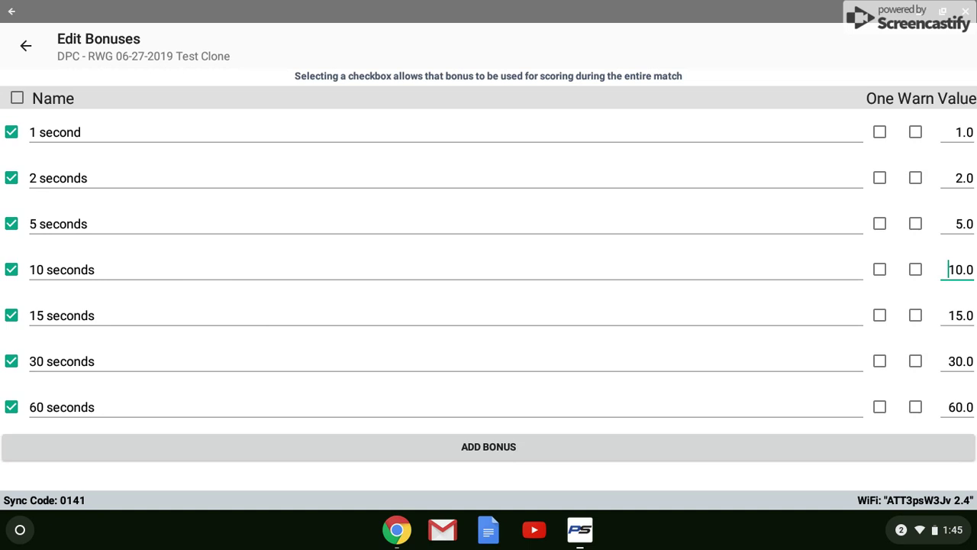
Disable every match bonus except the 10 seconds bonus
left_click(12, 407)
left_click(11, 361)
left_click(12, 316)
left_click(11, 269)
left_click(12, 224)
left_click(11, 178)
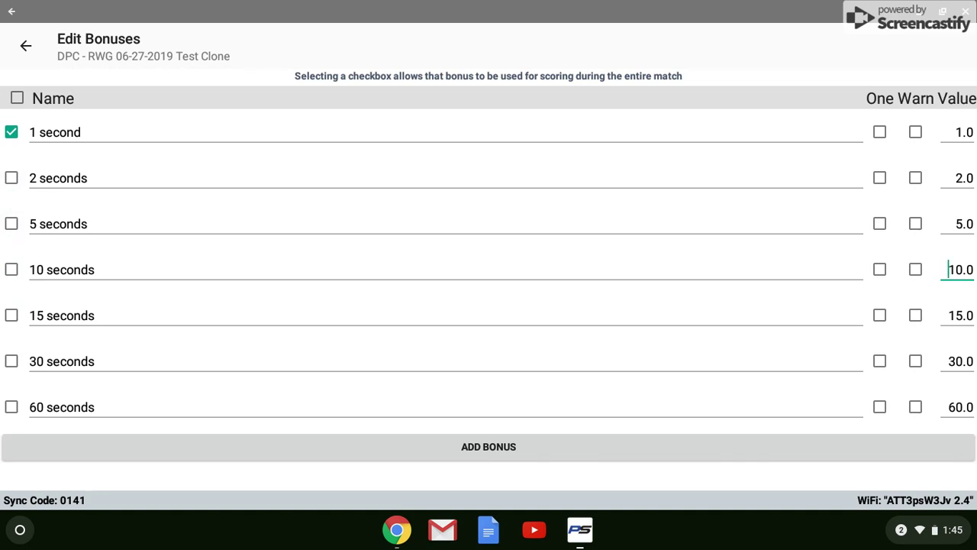
left_click(11, 132)
left_click(12, 270)
Rename the 10 seconds bonus to '10 seconds hit clay piegon on 1st shot'
left_click(93, 270)
type("h")
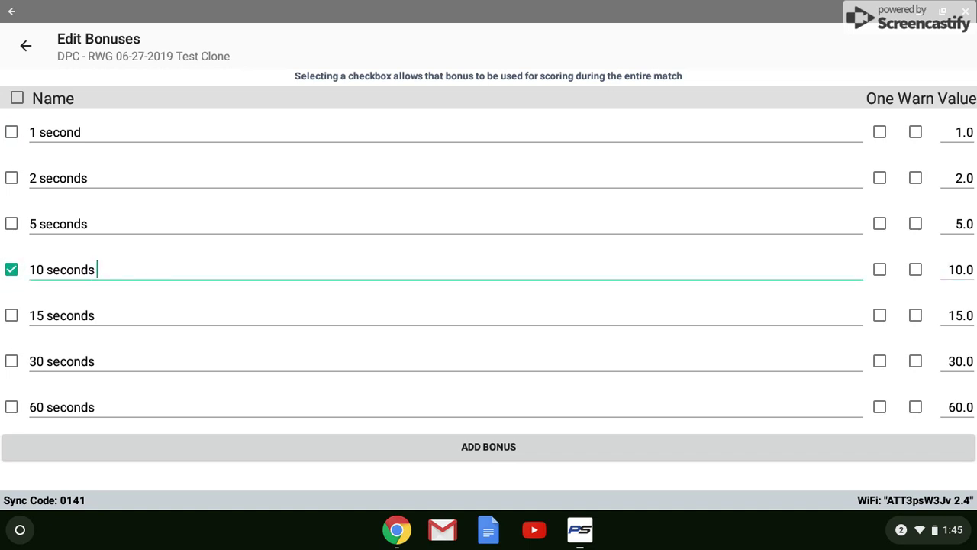
type("it clay pigon")
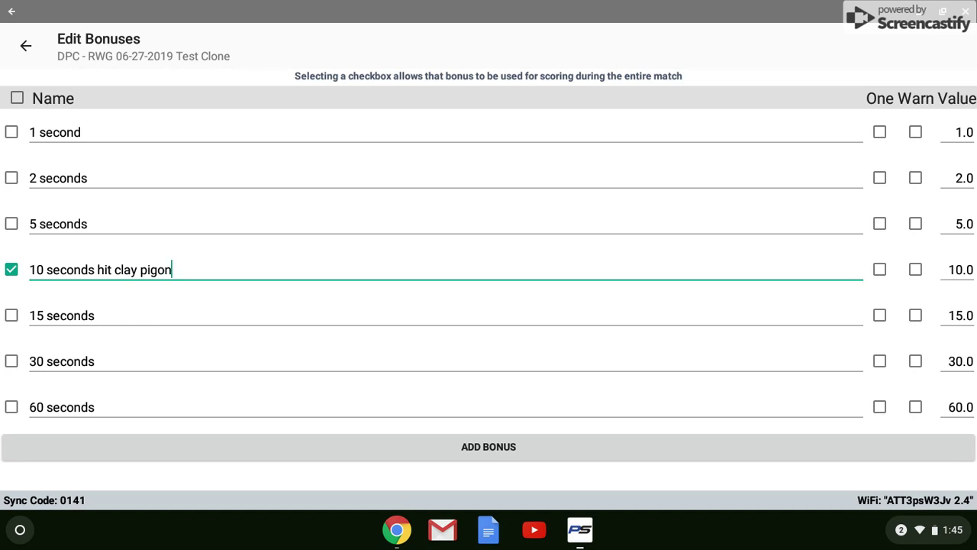
key("BackSpace")
key("BackSpace")
key("BackSpace")
type("e")
type("on on 1sr sh")
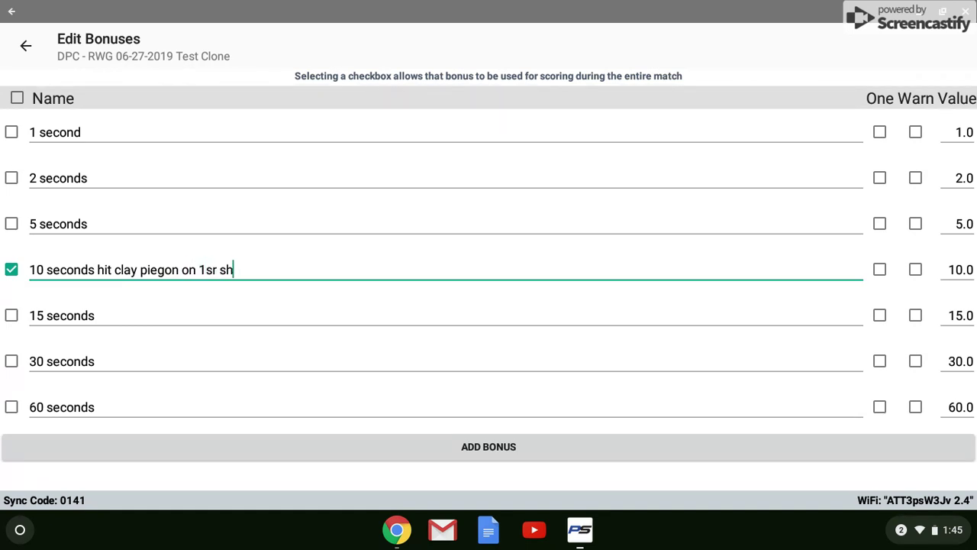
type("ot")
key("BackSpace")
key("BackSpace")
key("BackSpace")
key("BackSpace")
key("BackSpace")
key("BackSpace")
type("t shot")
Add a new blank bonus, leave it disabled, and return to the stages list
left_click(489, 447)
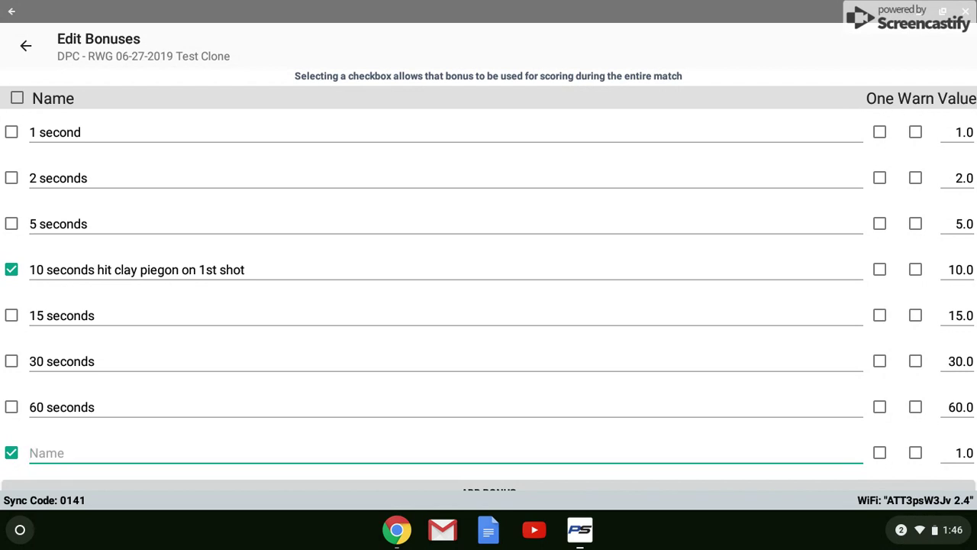
left_click(12, 453)
left_click(25, 46)
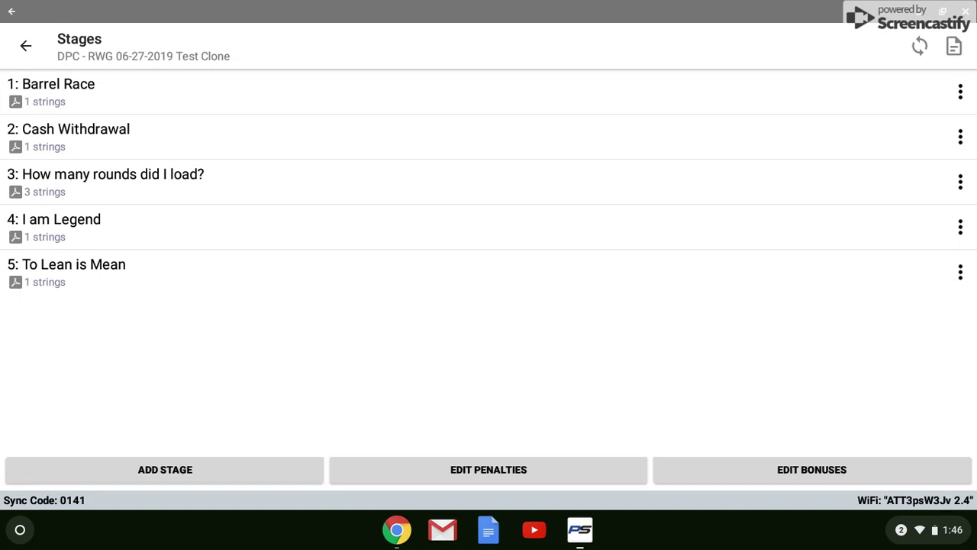
Look over the Test Clone match's shooters and squads list
left_click(25, 46)
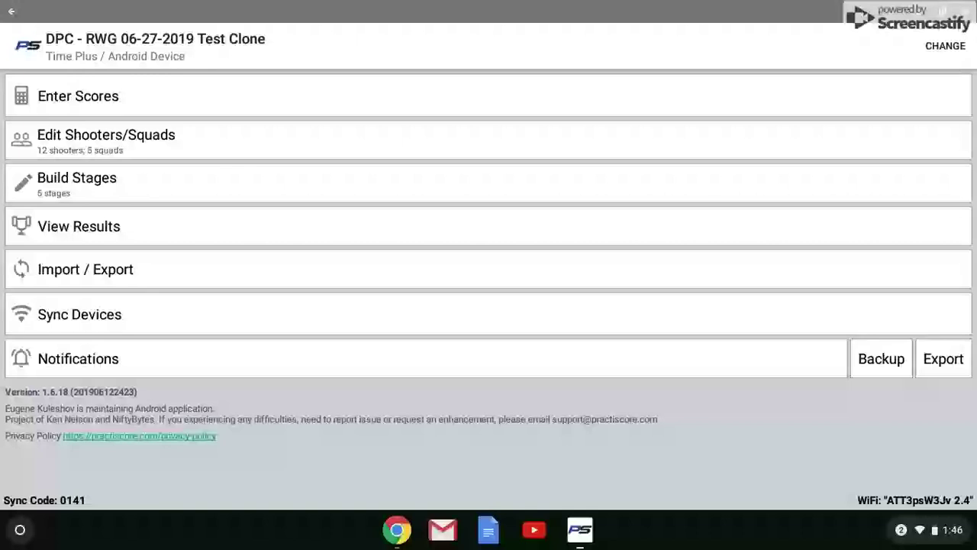
left_click(106, 139)
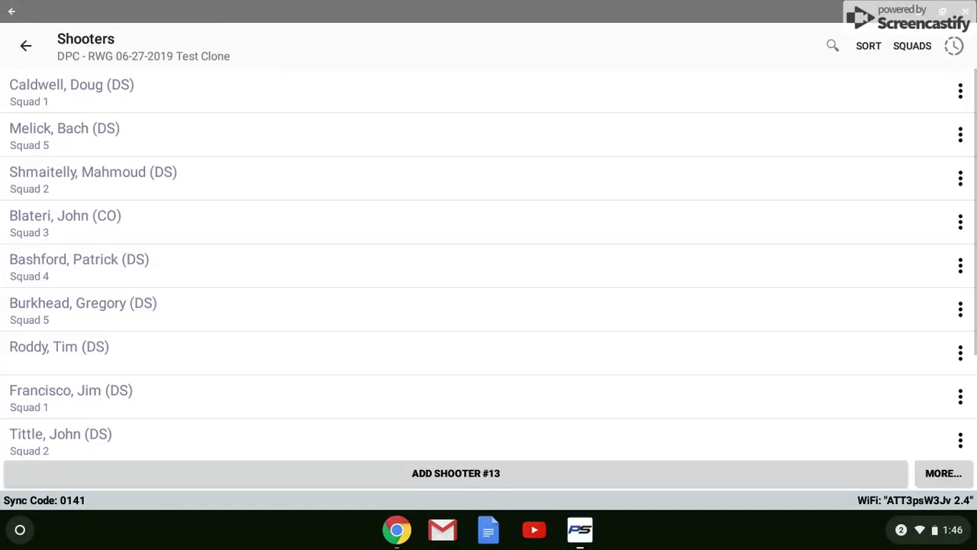
scroll(489, 267, "down", 3)
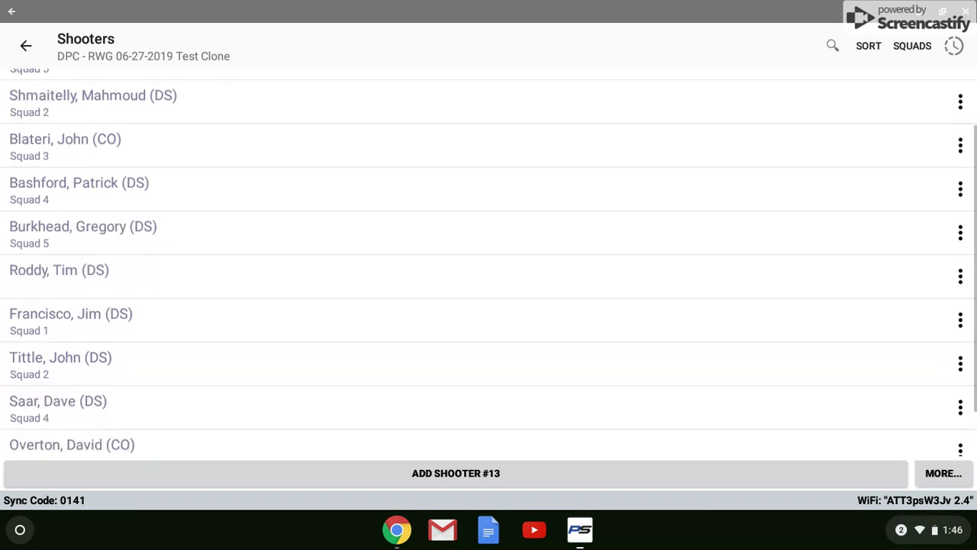
scroll(381, 338, "up", 1)
scroll(489, 267, "up", 2)
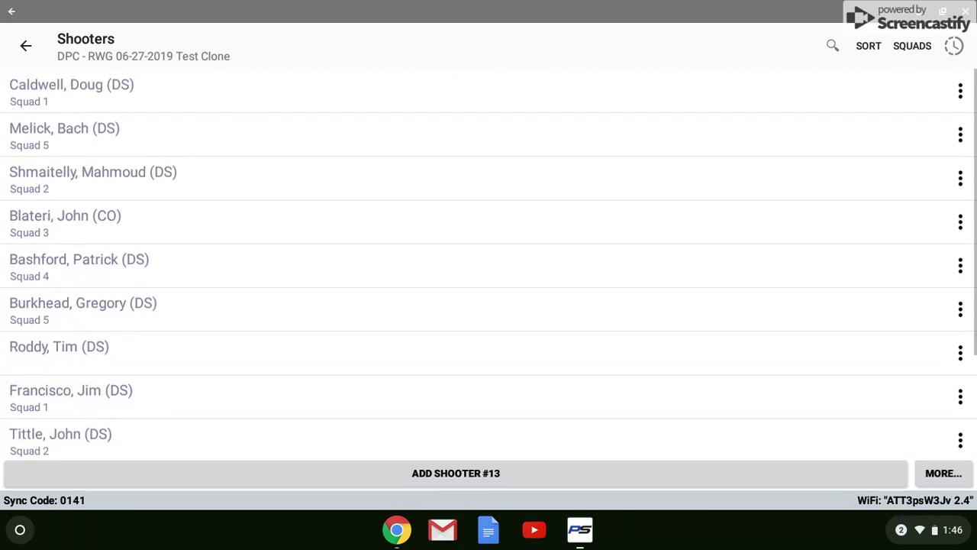
Return to the main menu and switch to the browser's match PIN page
left_click(25, 45)
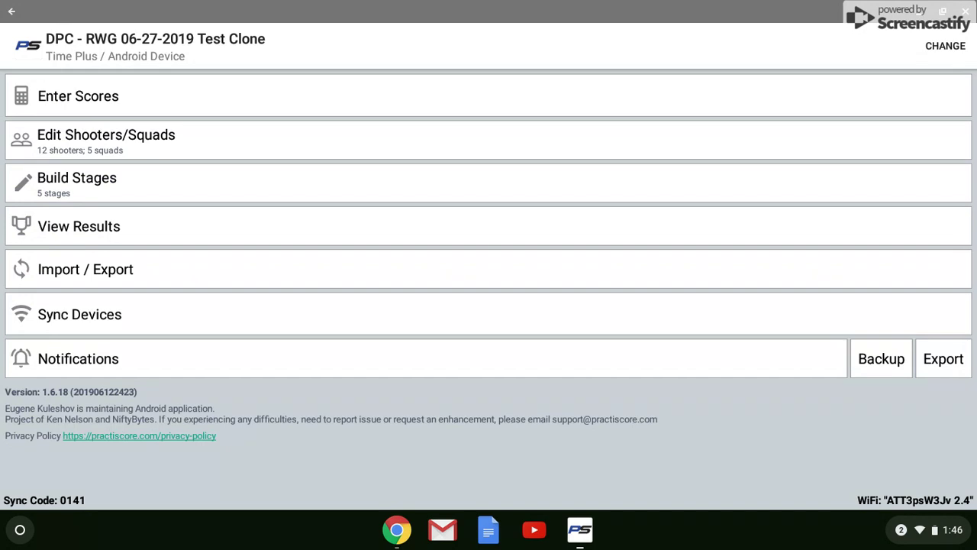
left_click(944, 358)
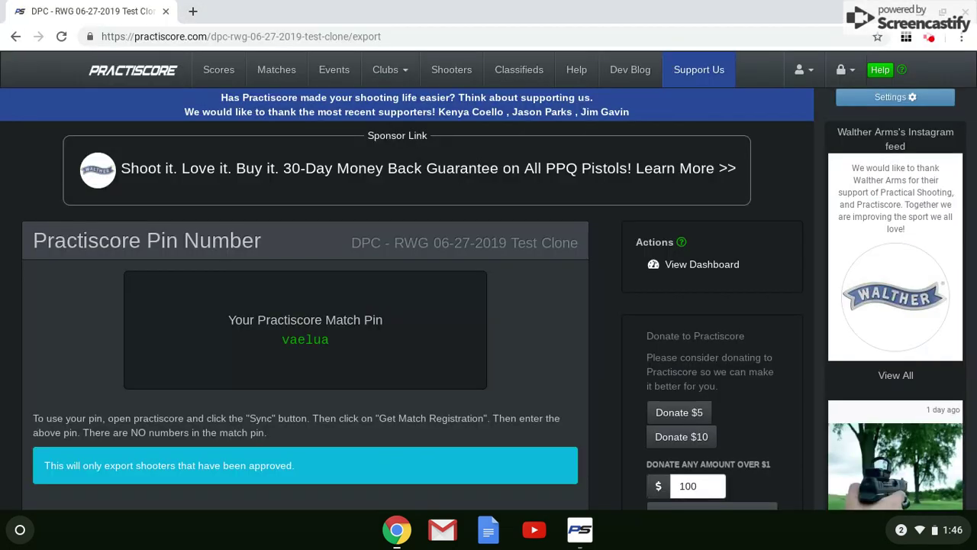